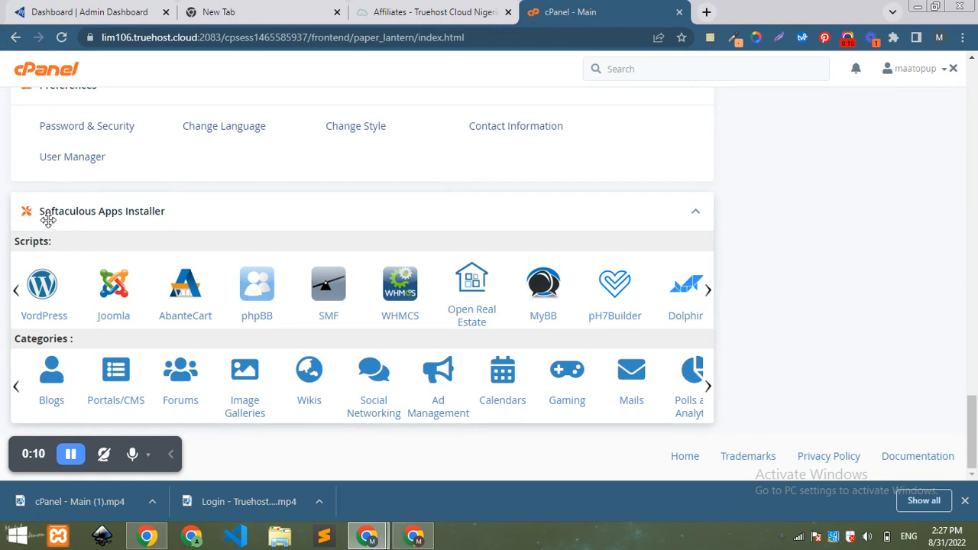
# - Open WordPress in the Softaculous Apps Installer and bring up its installation form
pyautogui.click(47, 287)
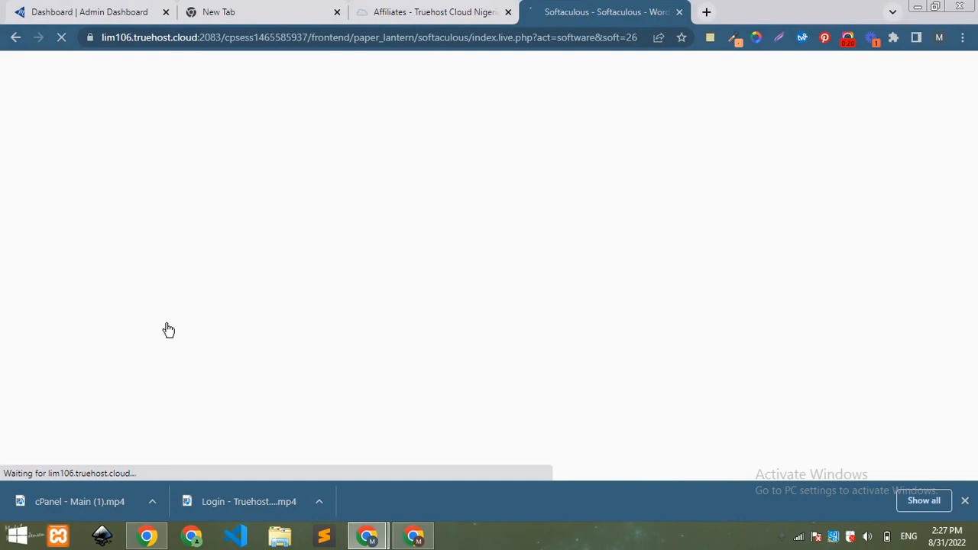
pyautogui.click(848, 38)
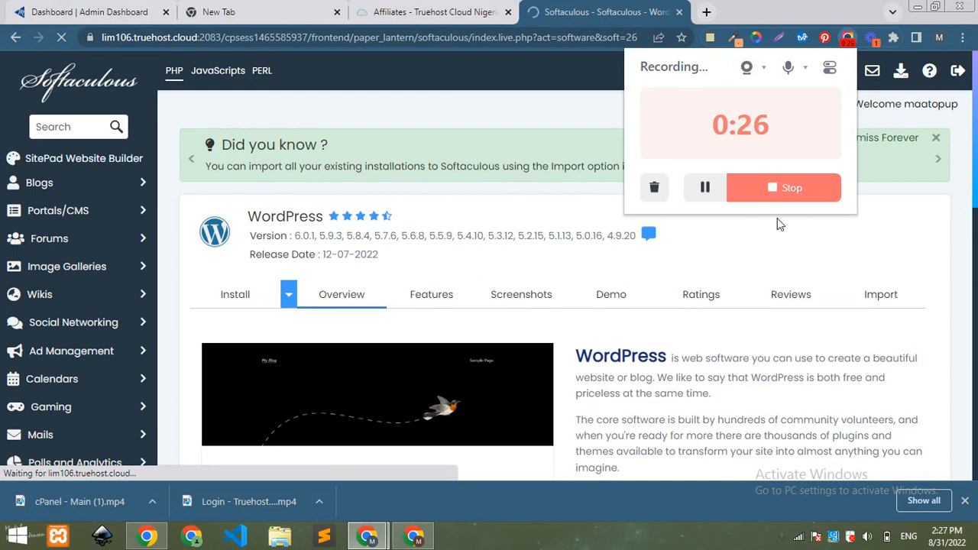
pyautogui.click(239, 299)
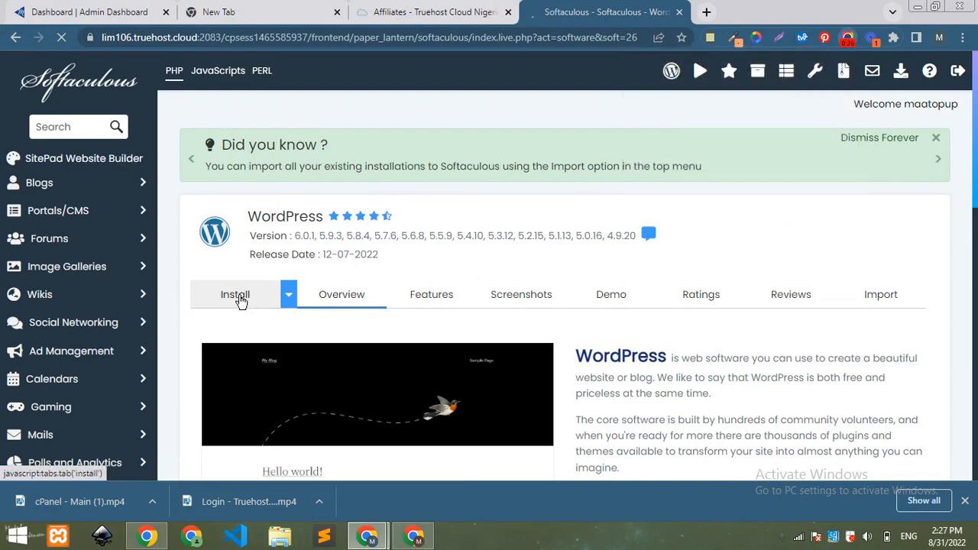
pyautogui.moveTo(975, 100); pyautogui.dragTo(976, 165)
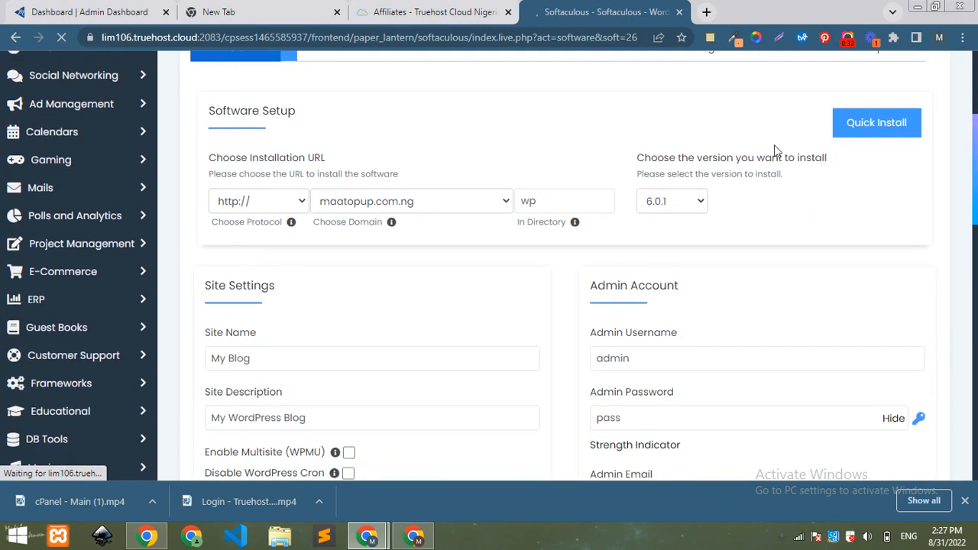
pyautogui.click(246, 202)
pyautogui.click(403, 205)
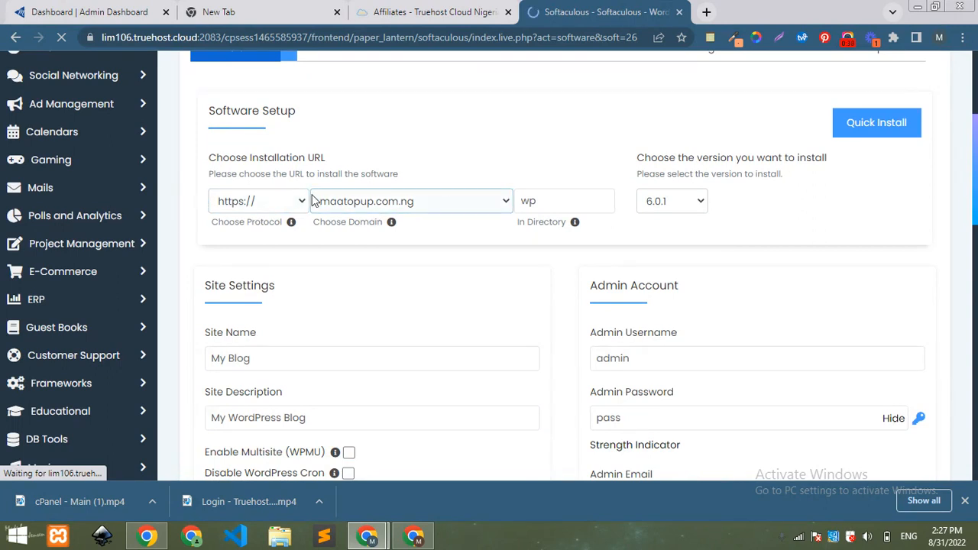
pyautogui.click(492, 205)
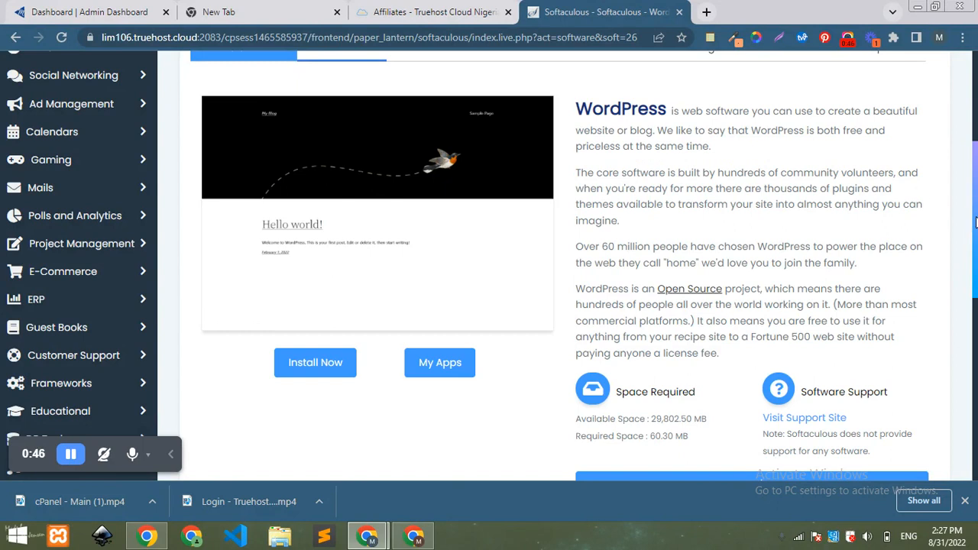
pyautogui.scroll(1, 974, 216)
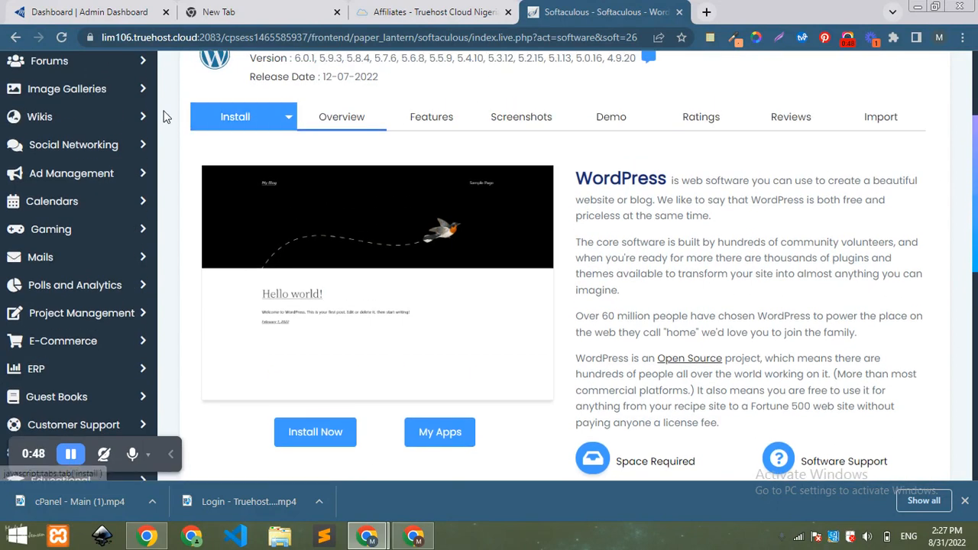
pyautogui.click(267, 122)
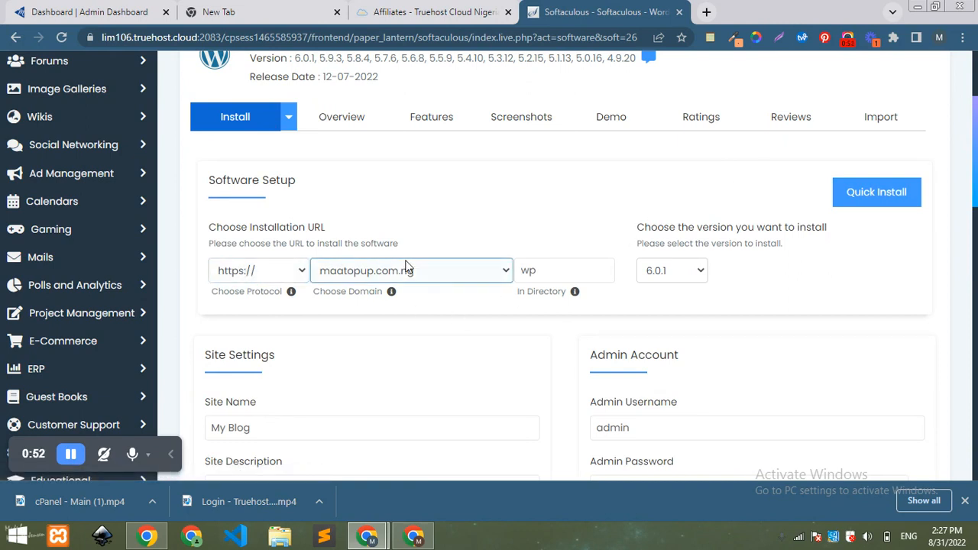
pyautogui.click(439, 273)
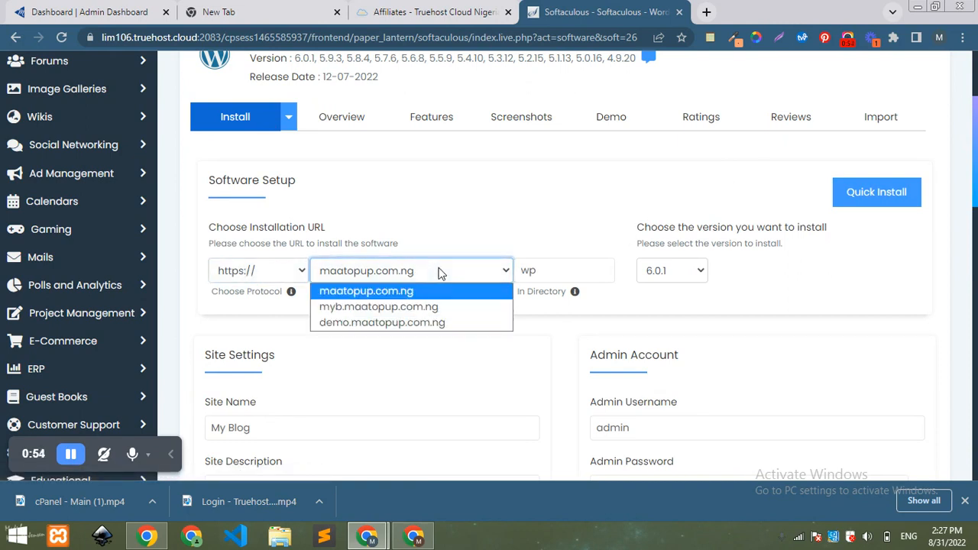
pyautogui.click(448, 323)
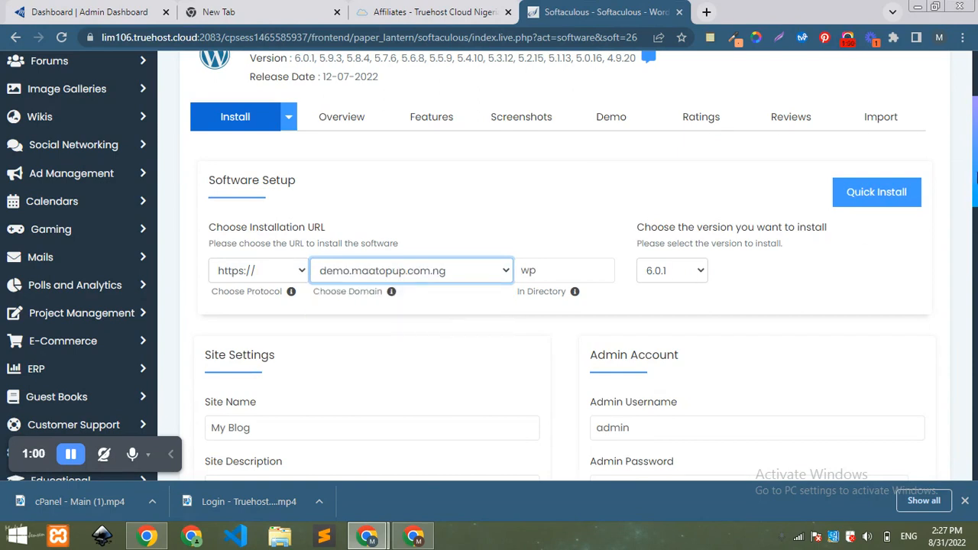
# - Set both site name and site description to Services, set the admin username to Demo, and enter a strong admin password
pyautogui.scroll(-3, 231, 246)
pyautogui.click(231, 246)
pyautogui.click(263, 209)
pyautogui.click(312, 269)
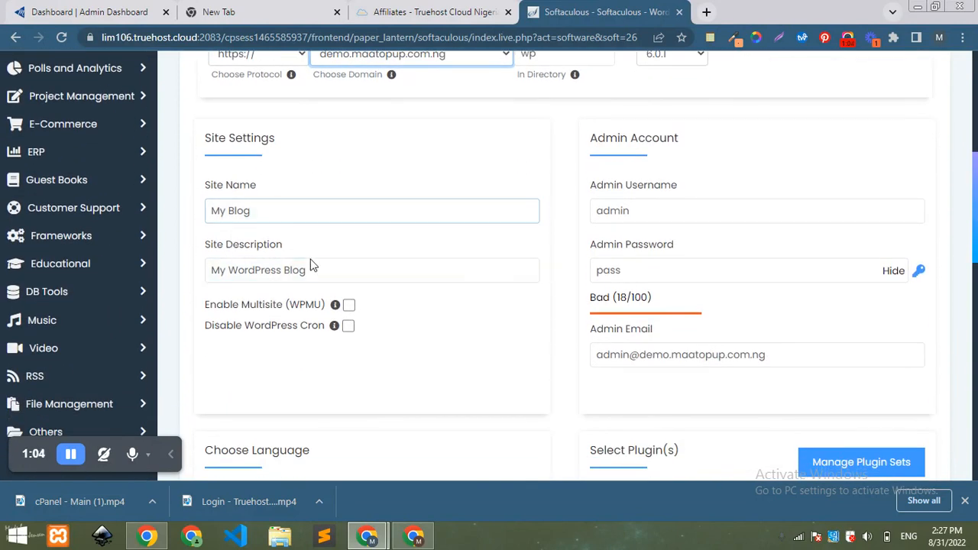
pyautogui.click(655, 212)
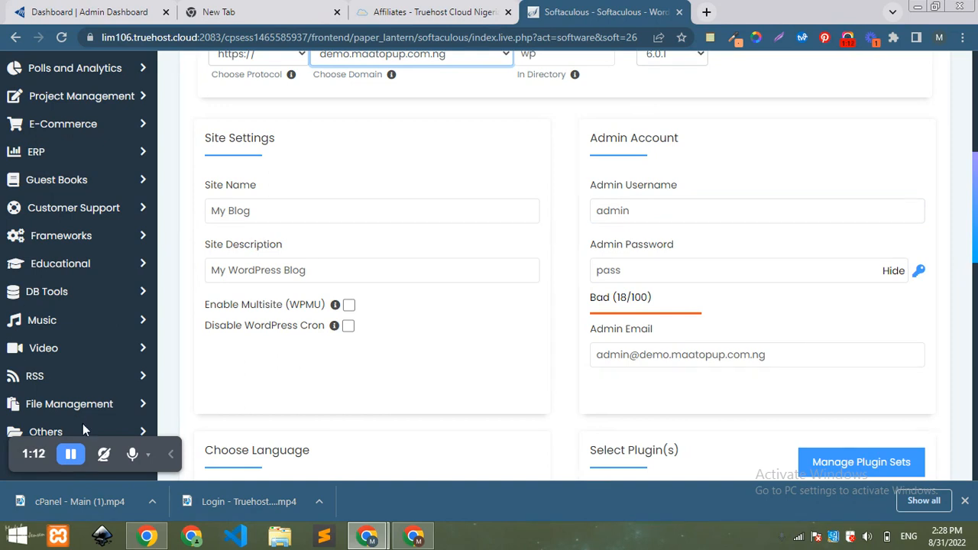
pyautogui.click(70, 456)
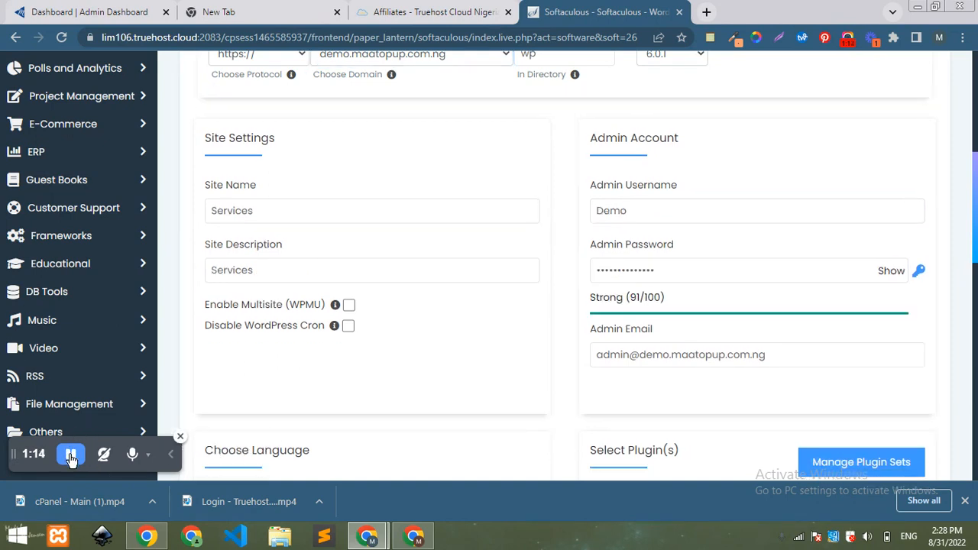
# - Replace the default admin email with the site owner's e-mail address
pyautogui.click(780, 356)
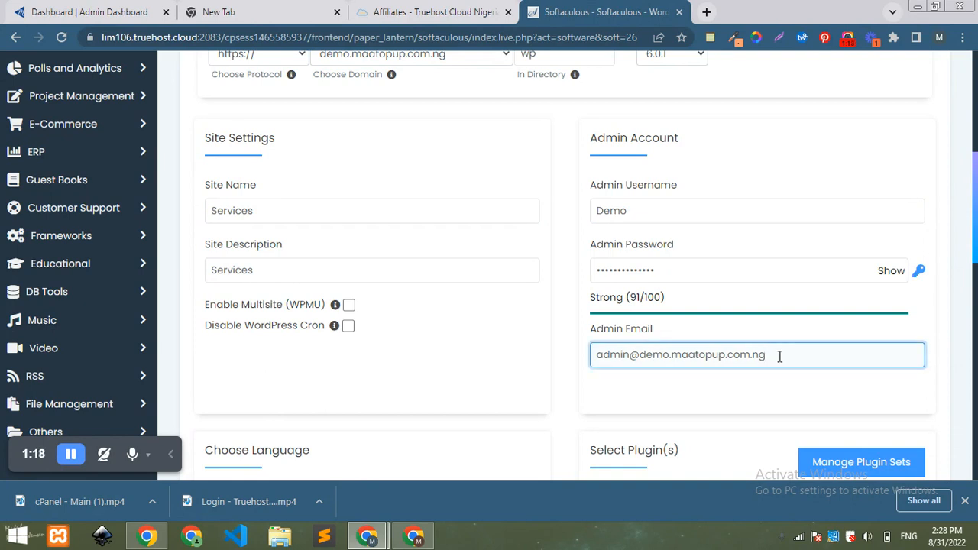
pyautogui.hotkey('ctrl', 'a')
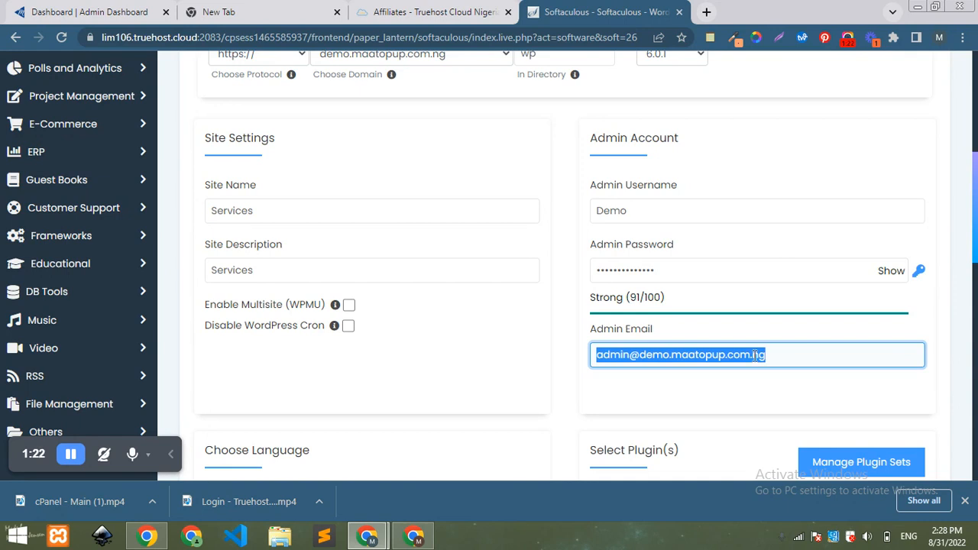
pyautogui.hotkey('ctrl', 'v')
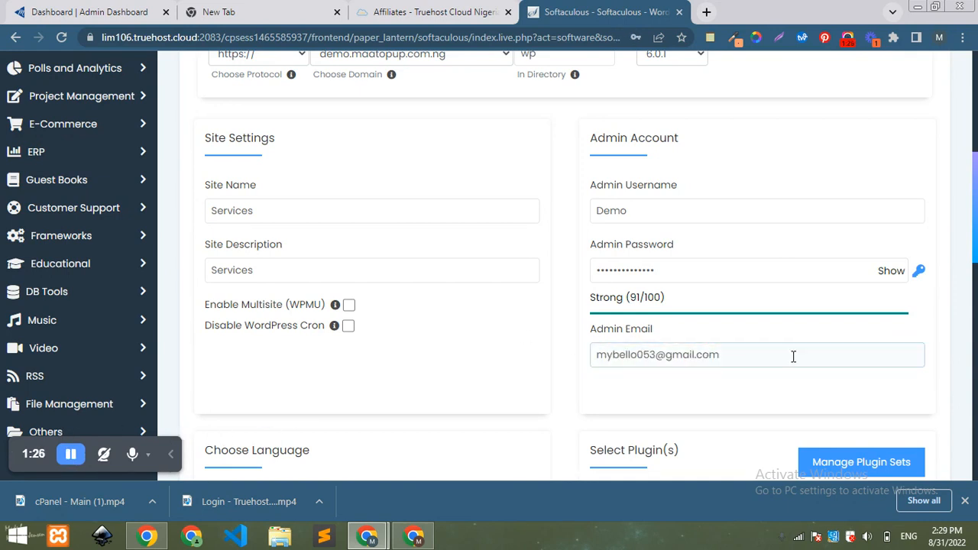
# - Select the Classic Editor plugin and run the WordPress installation
pyautogui.moveTo(975, 242); pyautogui.dragTo(976, 330)
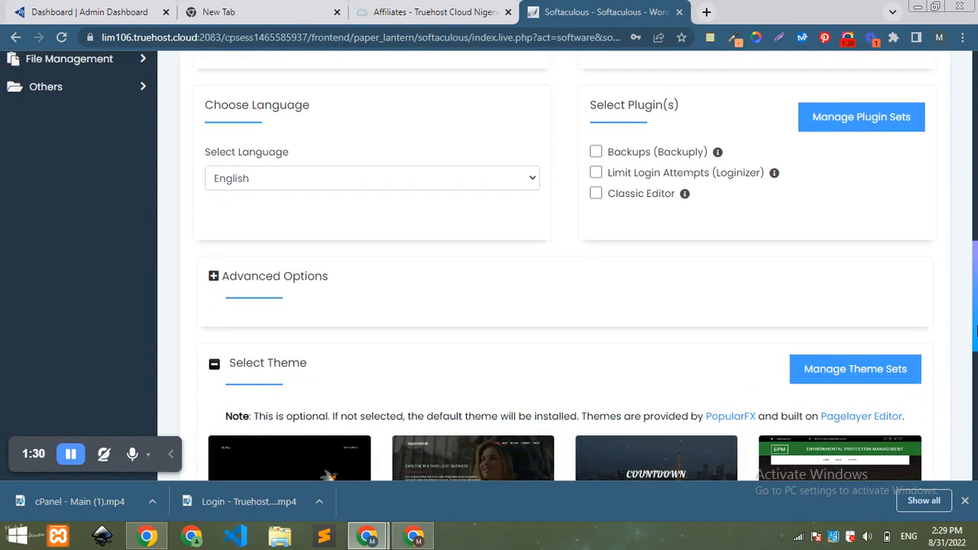
pyautogui.click(595, 194)
pyautogui.moveTo(976, 268); pyautogui.dragTo(976, 389)
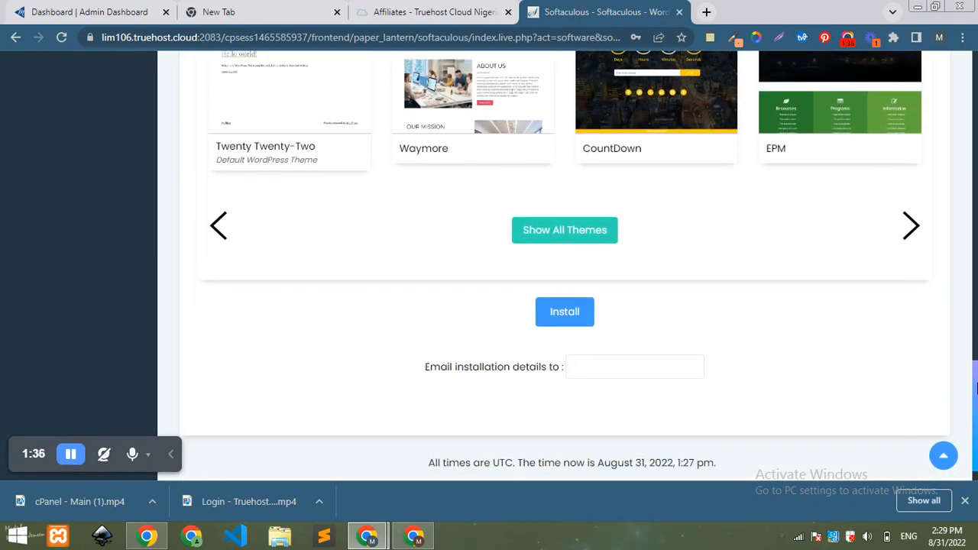
pyautogui.click(568, 312)
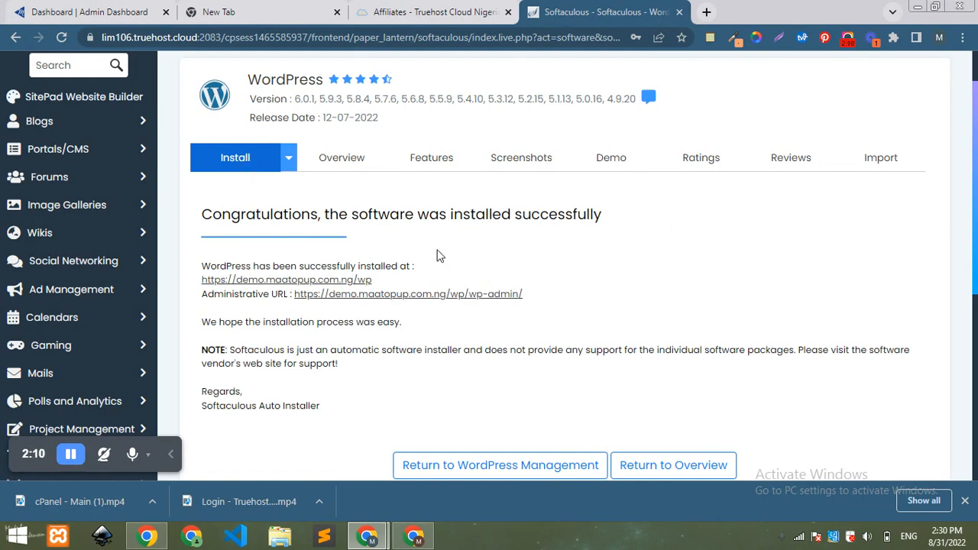
pyautogui.click(246, 160)
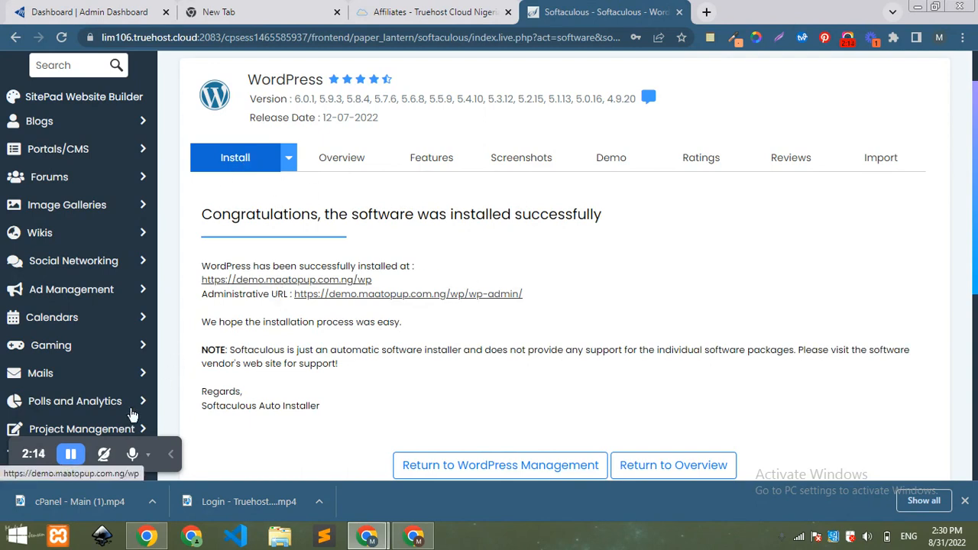
pyautogui.click(71, 454)
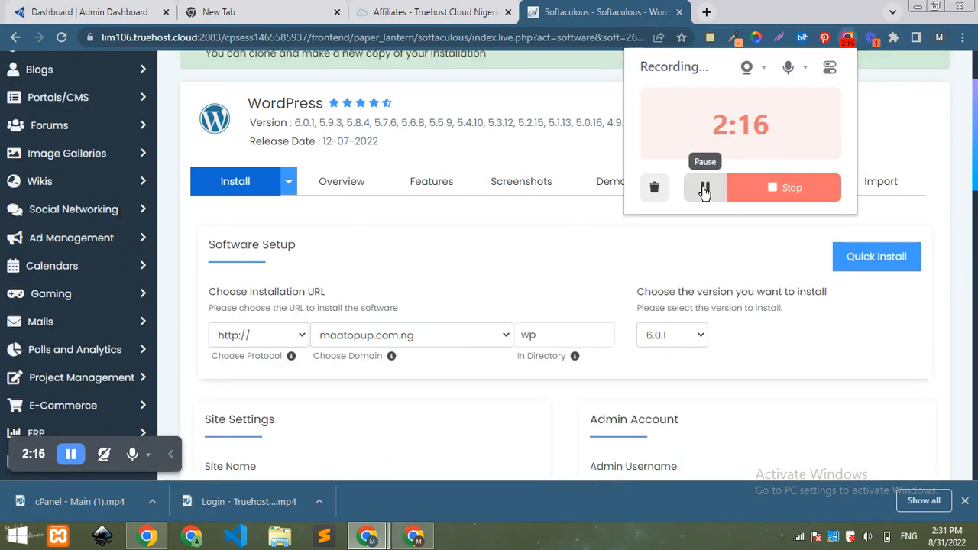
pyautogui.click(611, 151)
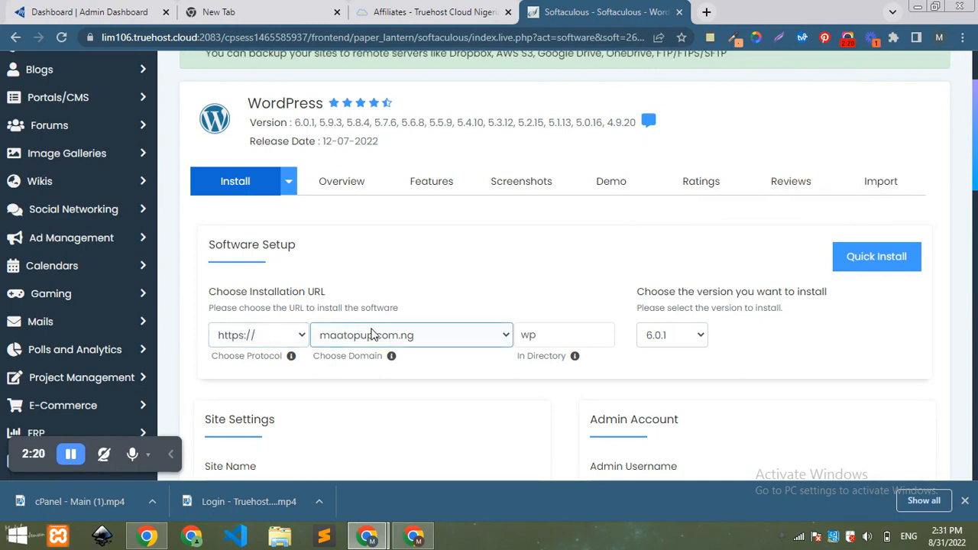
pyautogui.click(546, 335)
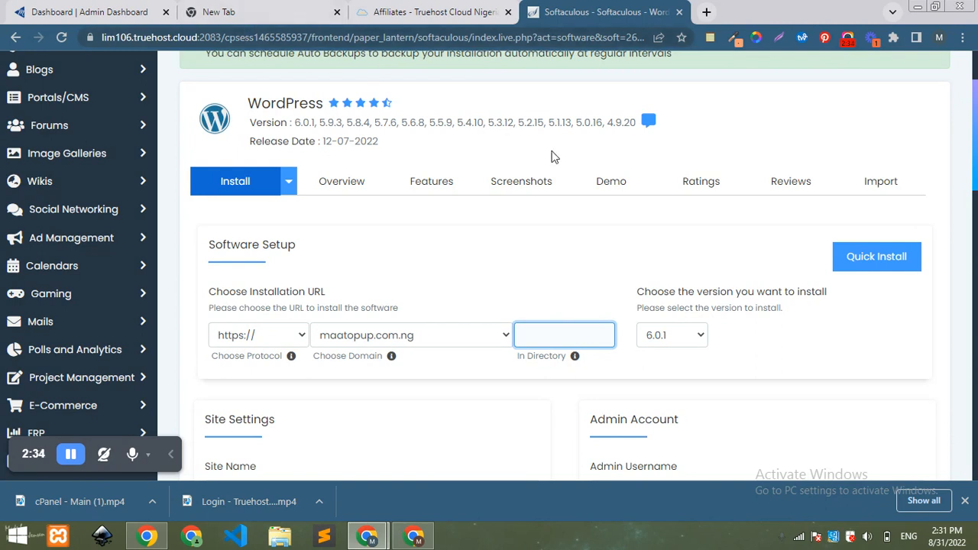
pyautogui.moveTo(976, 161); pyautogui.dragTo(960, 115)
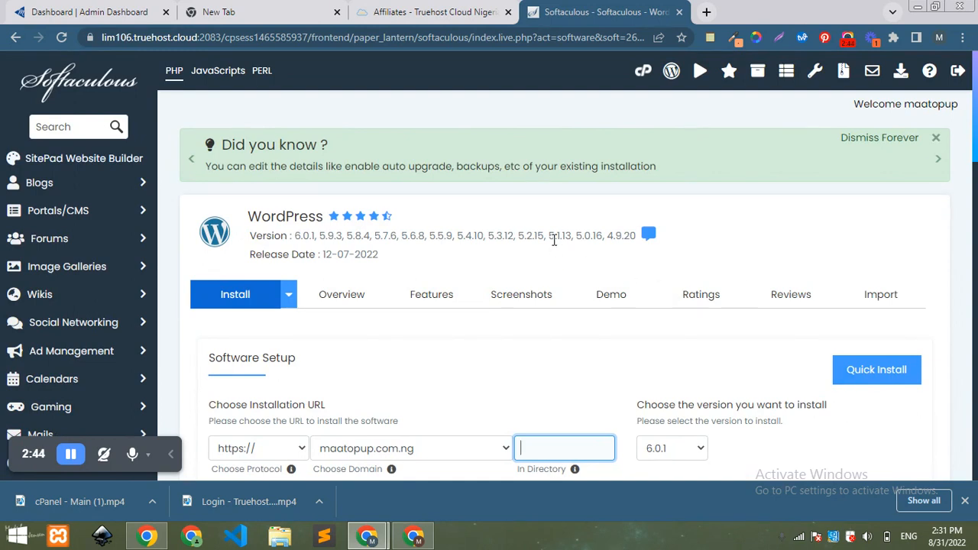
# - Load the new site's admin login page at demo.maatopup.com.ng/wp/wp-admin in a new browser tab
pyautogui.click(705, 12)
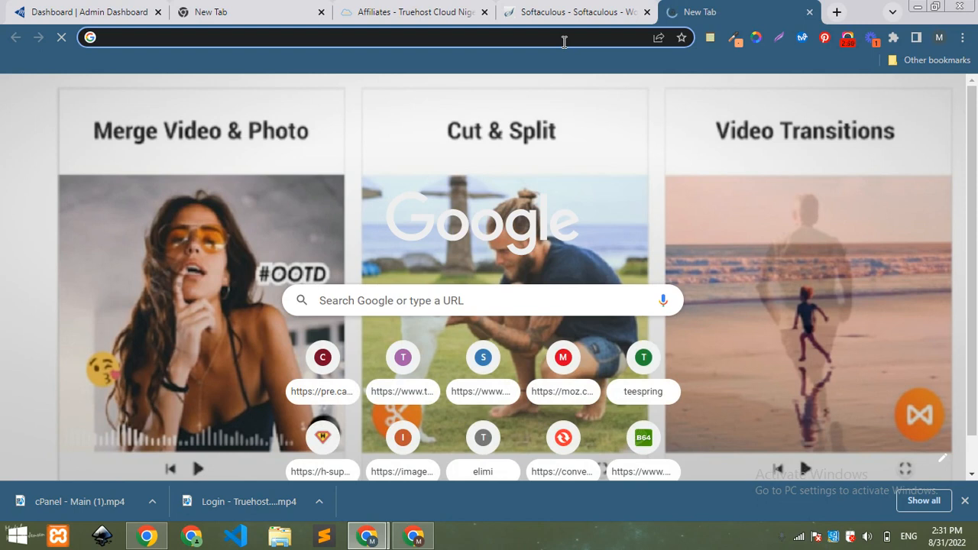
pyautogui.write('htt')
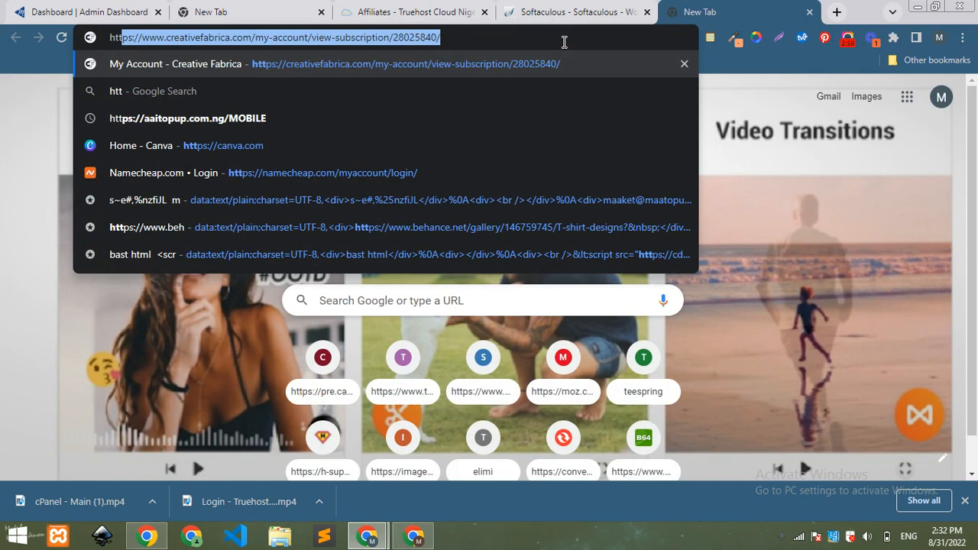
pyautogui.click(847, 42)
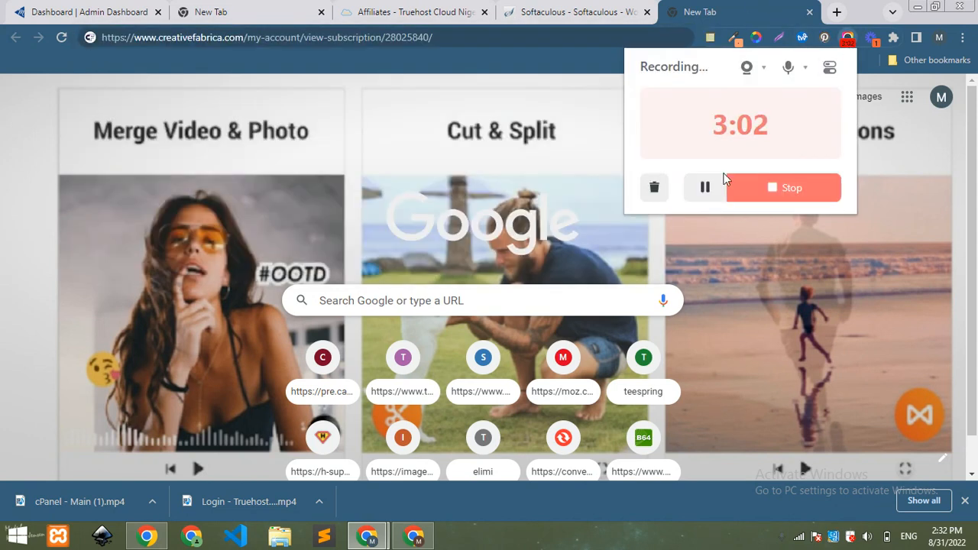
pyautogui.click(539, 86)
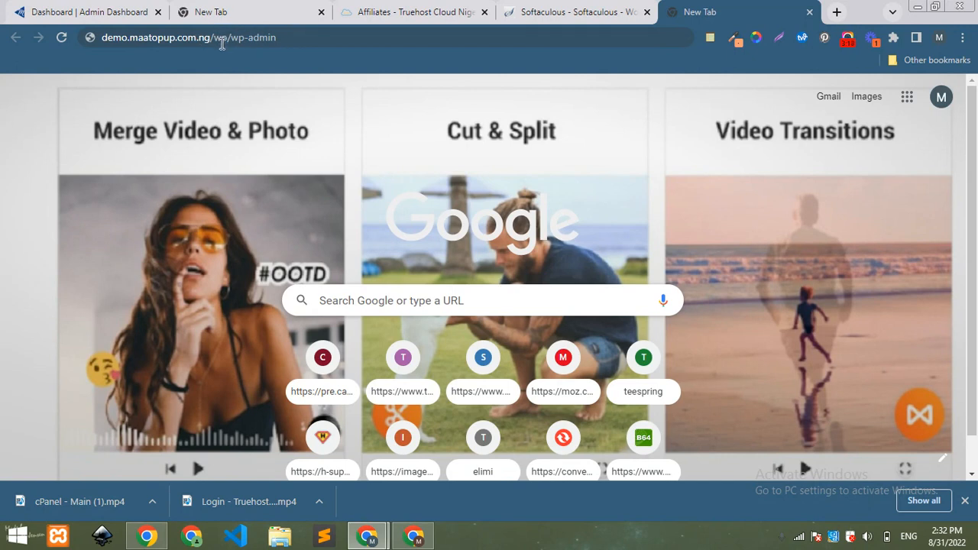
pyautogui.click(331, 34)
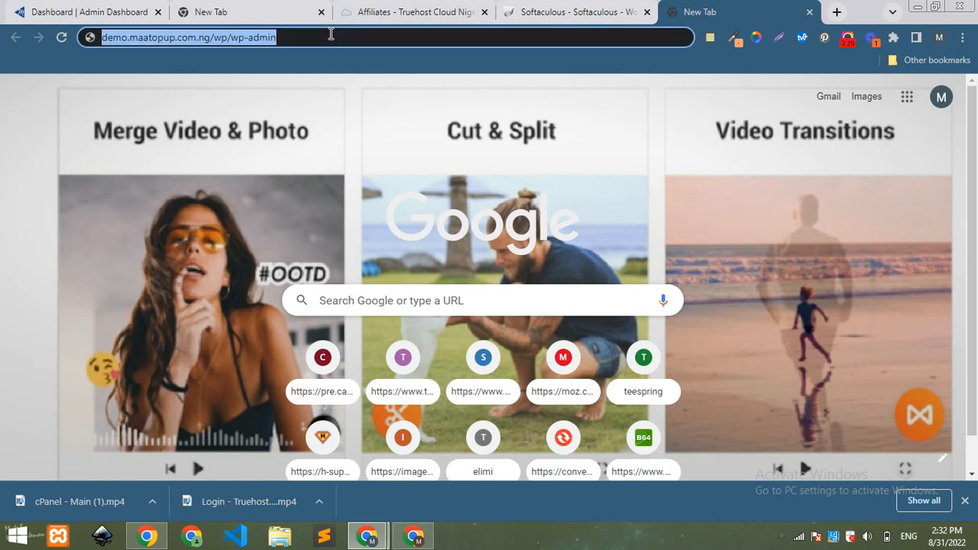
pyautogui.click(330, 34)
pyautogui.press('Return')
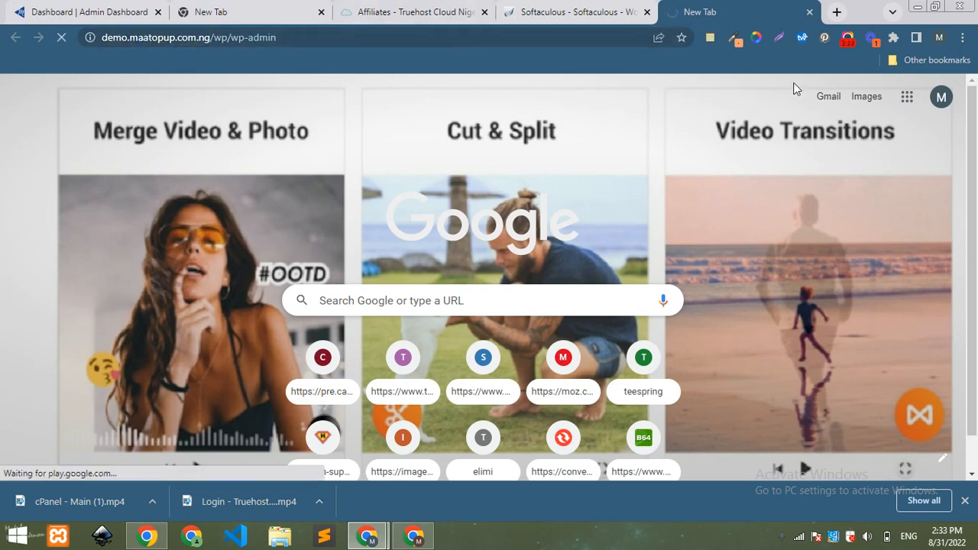
pyautogui.click(847, 42)
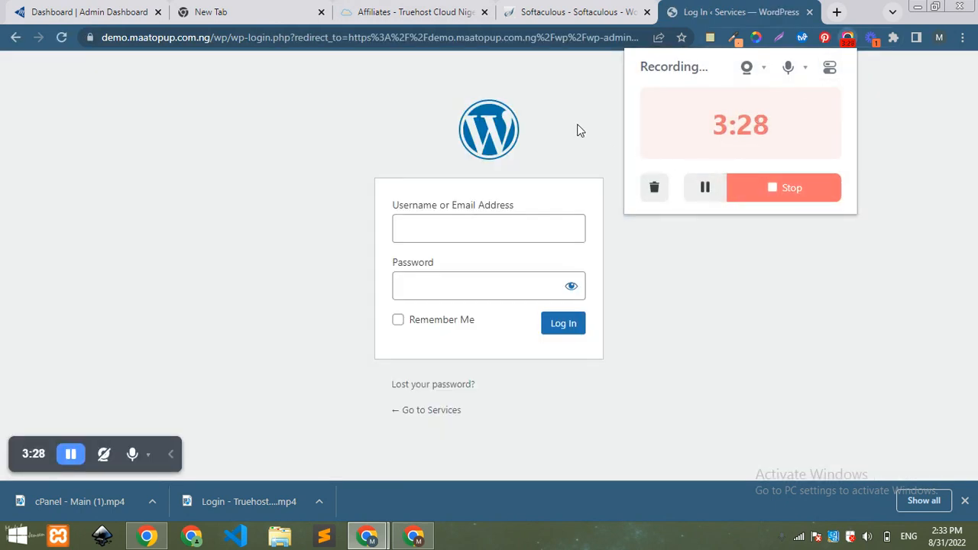
pyautogui.click(579, 131)
# - Fill in the WordPress login form with the username Demo and the account password
pyautogui.click(505, 225)
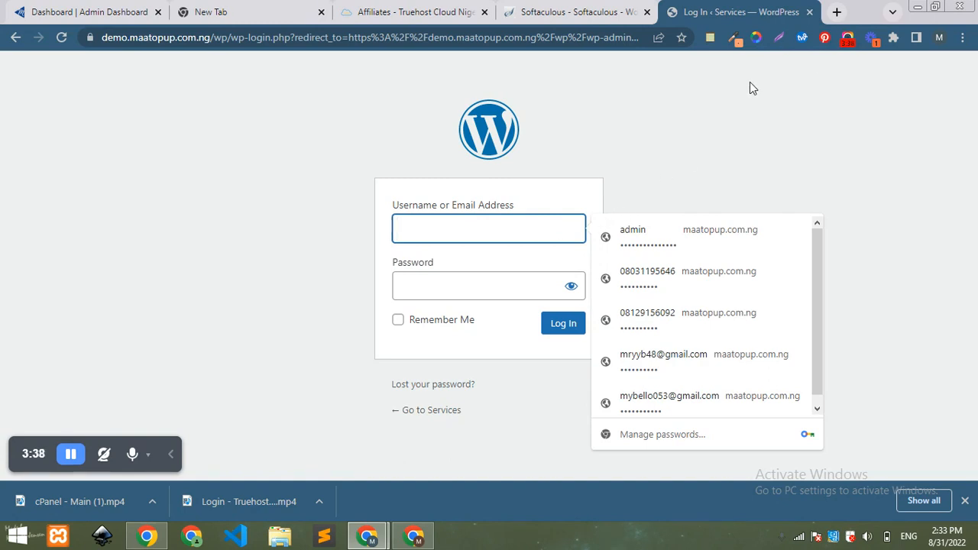
pyautogui.write('Dem')
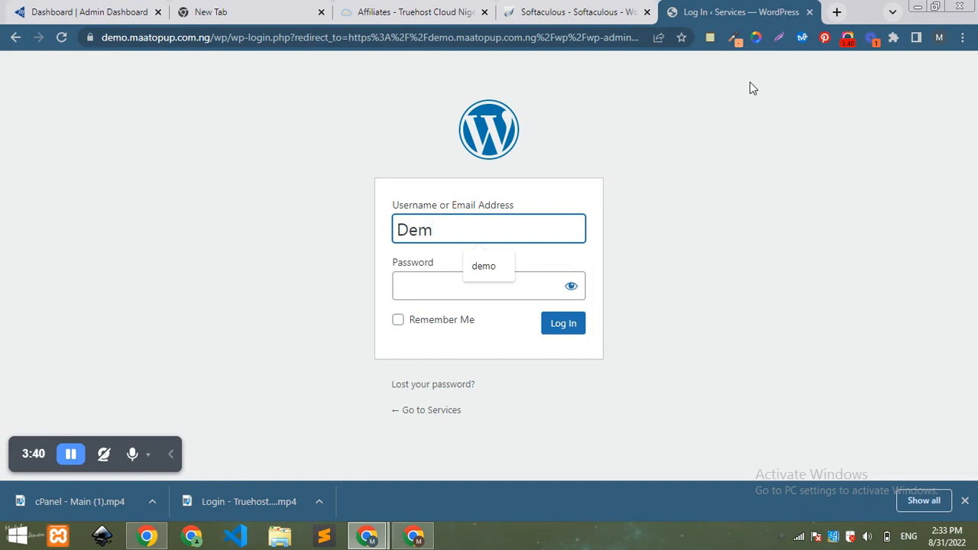
pyautogui.write('o')
pyautogui.click(526, 281)
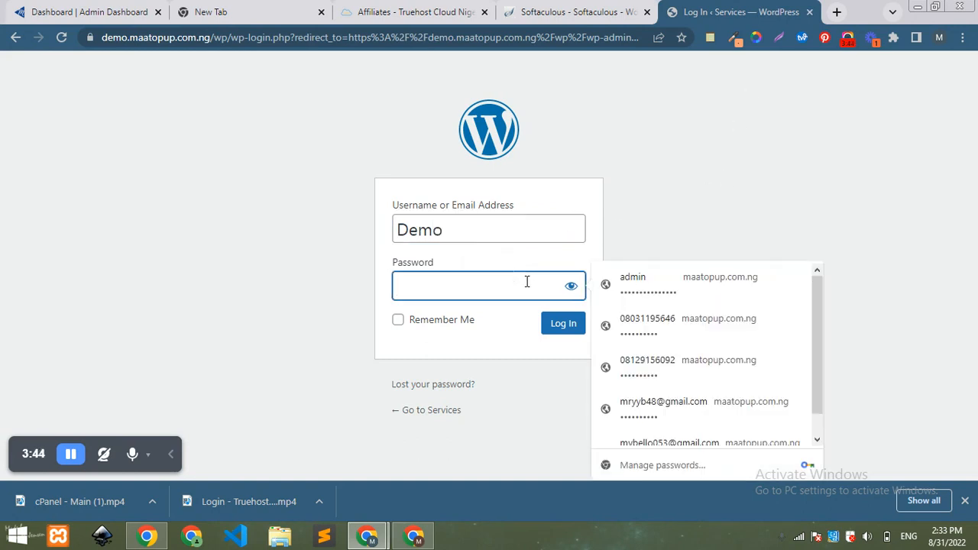
pyautogui.click(675, 303)
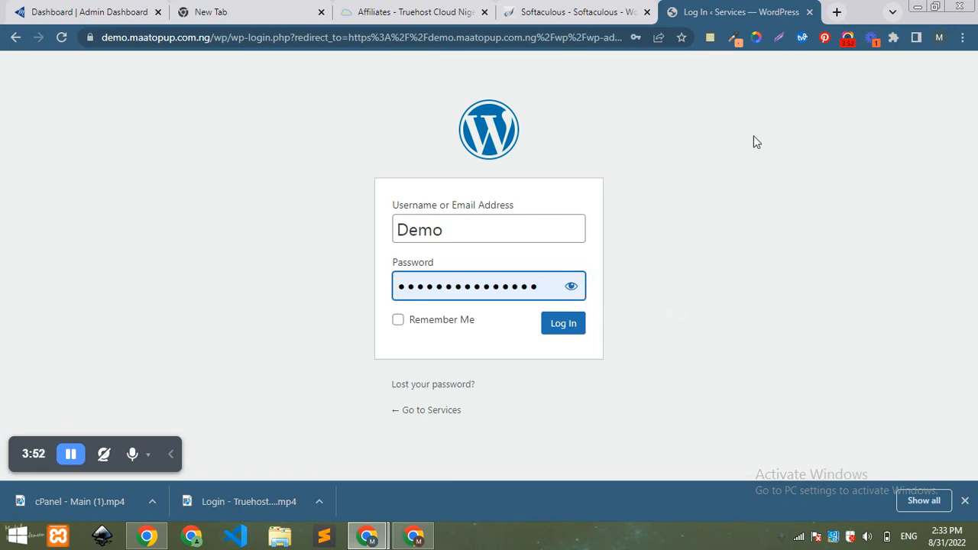
pyautogui.click(845, 41)
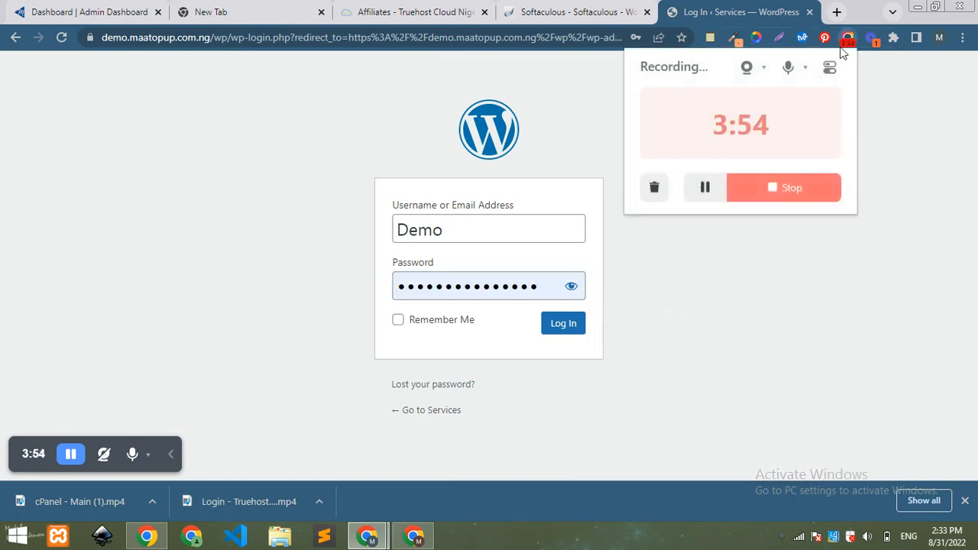
pyautogui.click(709, 190)
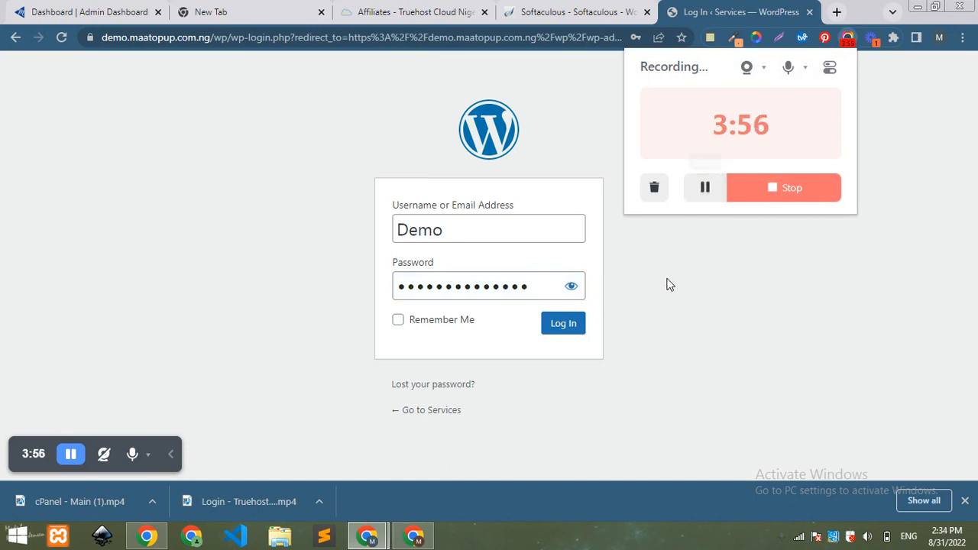
# - Submit the completed WordPress login to enter the admin dashboard, and save the Demo account's password in the browser
pyautogui.click(560, 326)
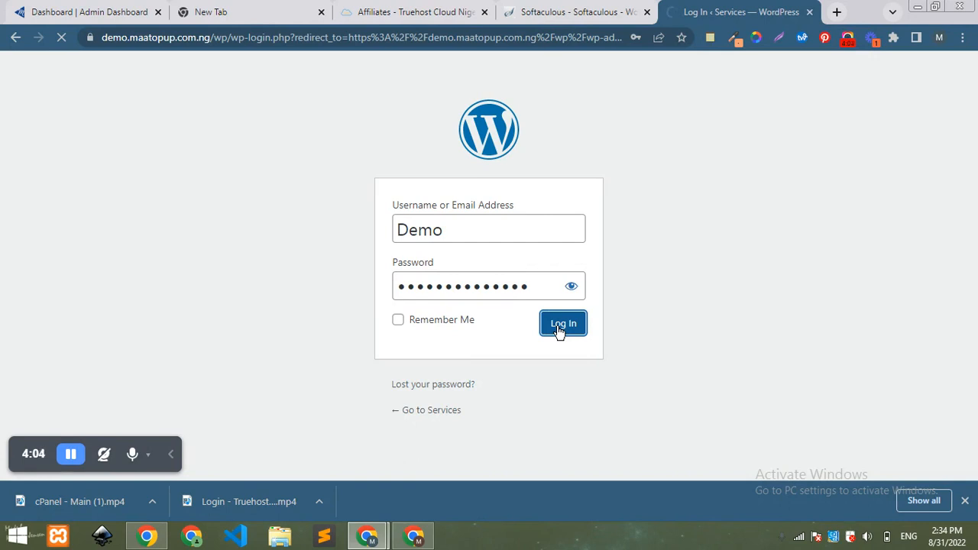
pyautogui.click(846, 40)
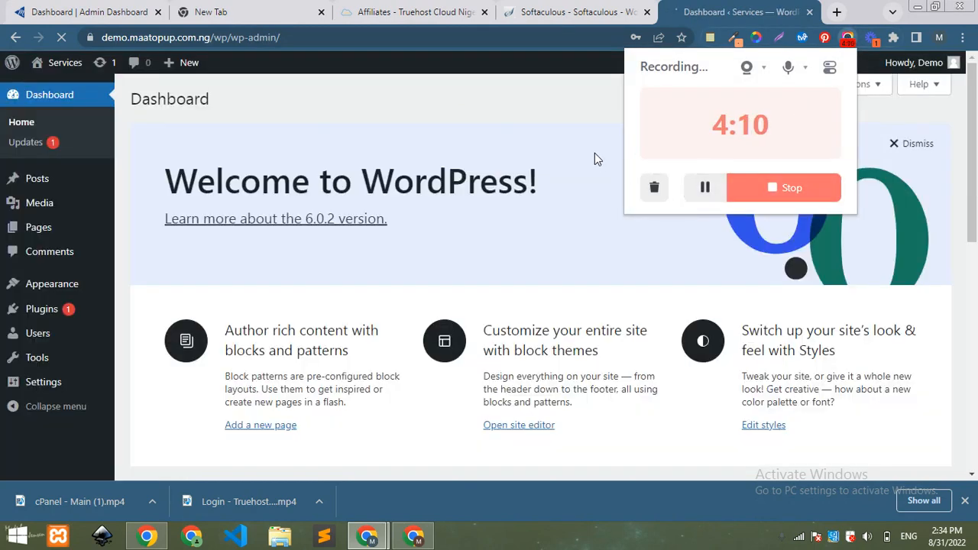
pyautogui.click(594, 155)
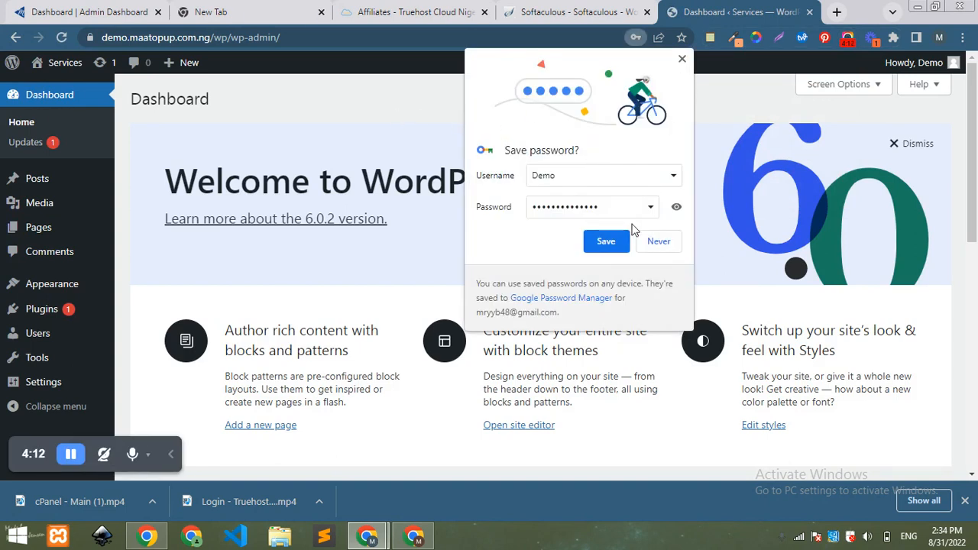
pyautogui.click(604, 240)
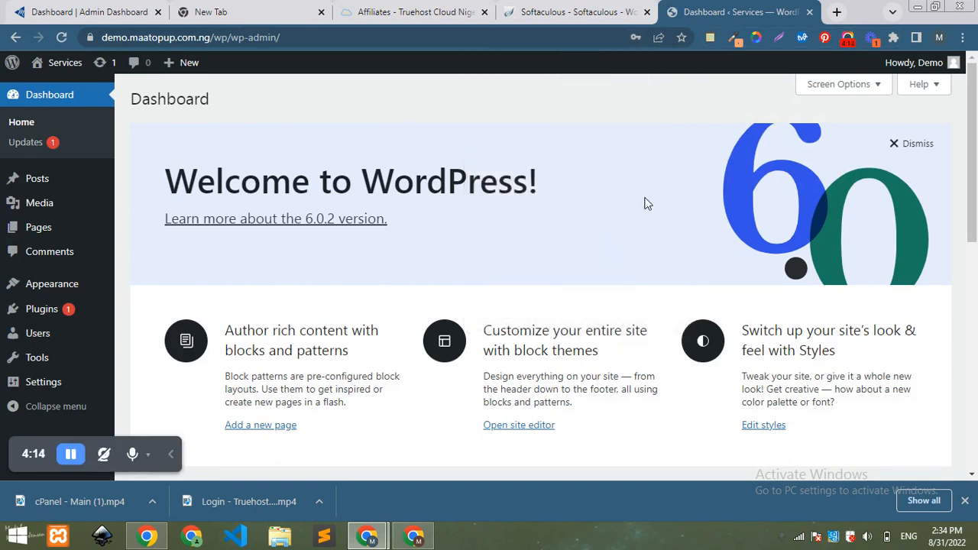
pyautogui.moveTo(970, 126); pyautogui.dragTo(968, 147)
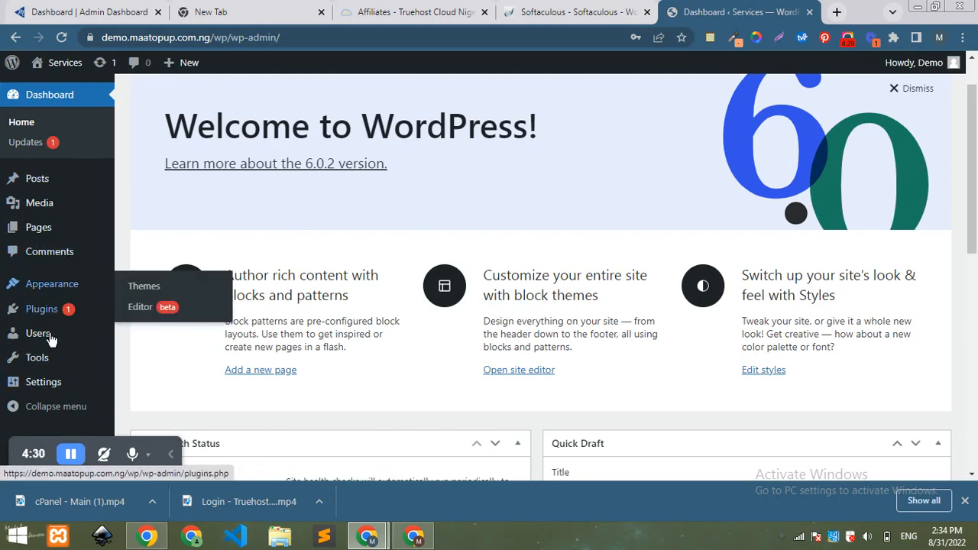
pyautogui.moveTo(74, 293)
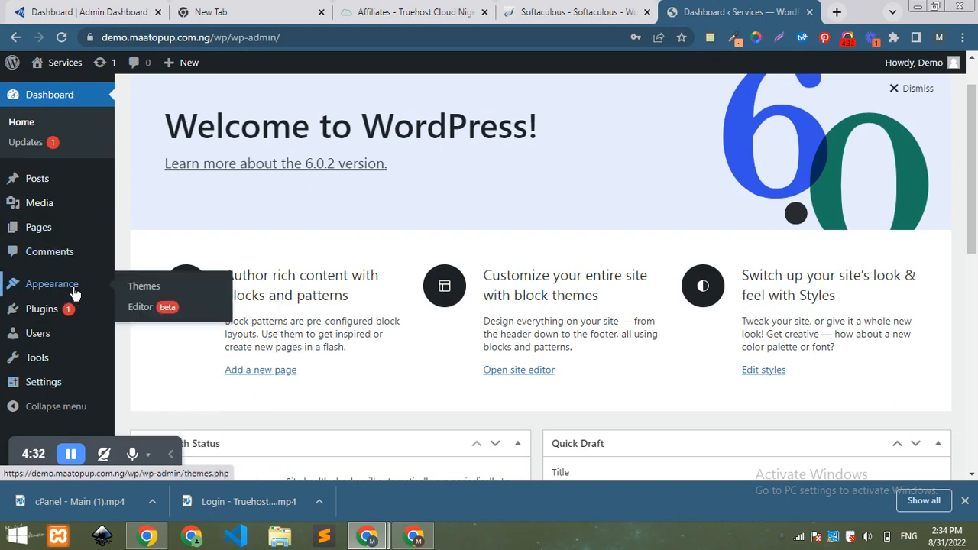